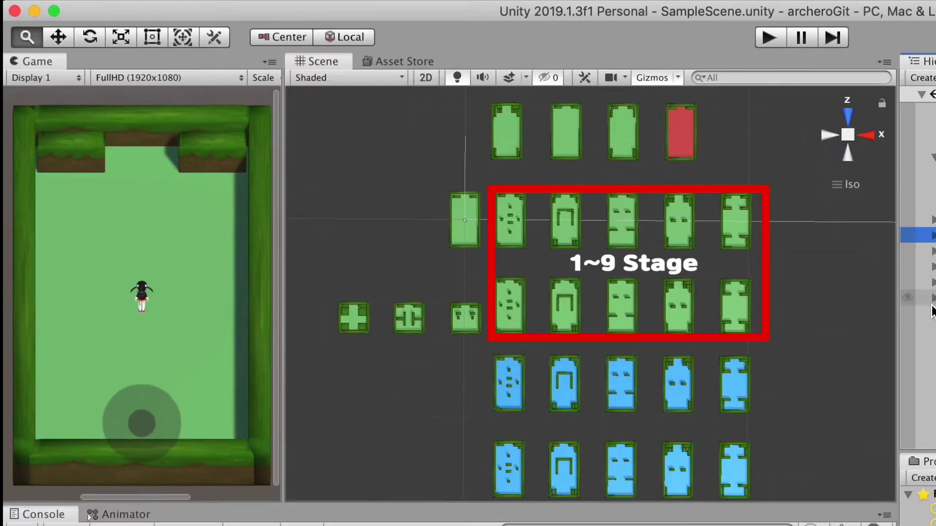
# - Scroll down the Hierarchy to reach the room grid around the starting room
pyautogui.scroll(-1, 932, 307)
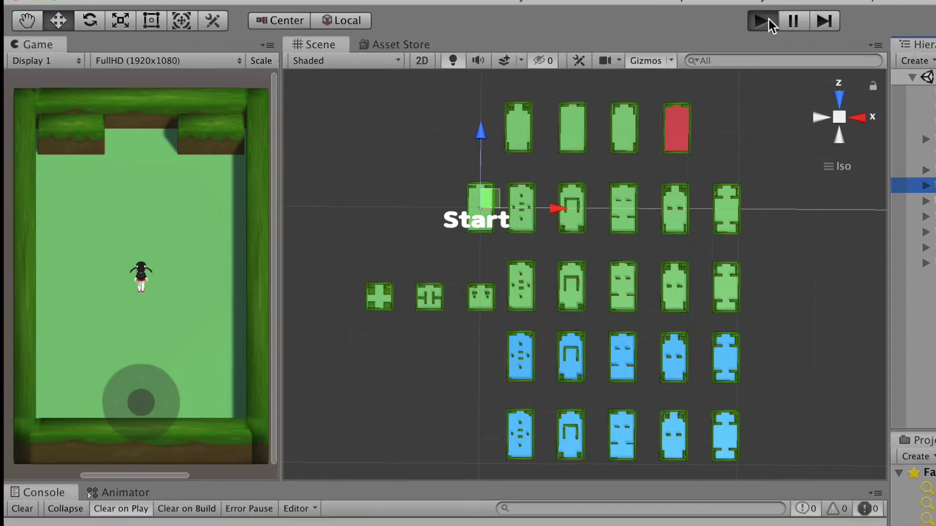
# - Use the Game view joystick to run the character up through successive rooms to the red final room
pyautogui.moveTo(142, 404); pyautogui.dragTo(144, 312)
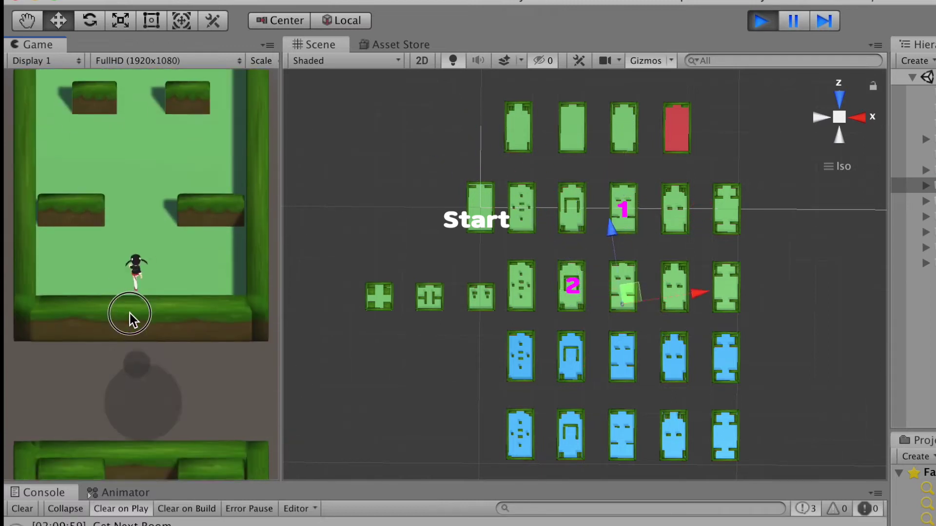
pyautogui.moveTo(144, 313)
pyautogui.mouseDown()
pyautogui.moveTo(190, 315)
pyautogui.moveTo(138, 292)
pyautogui.moveTo(283, 325)
pyautogui.moveTo(162, 265)
pyautogui.mouseUp()
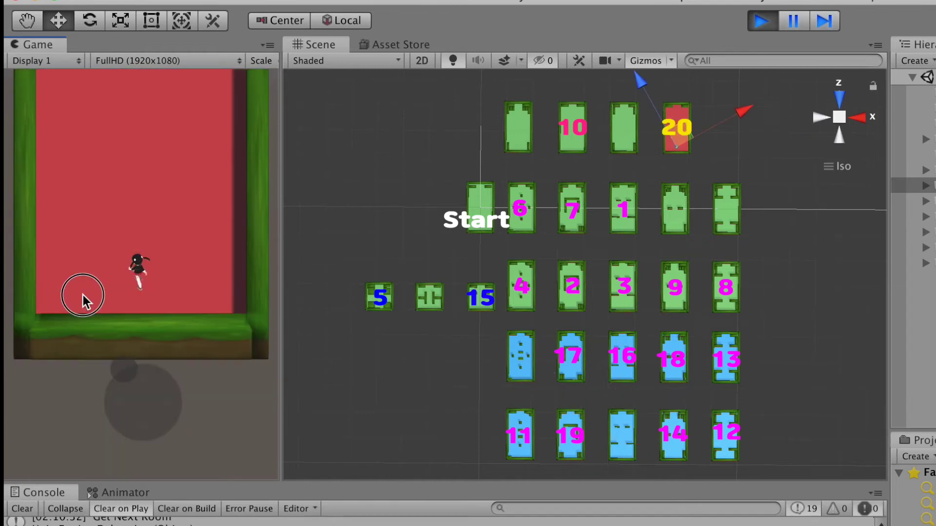
pyautogui.moveTo(162, 266); pyautogui.dragTo(177, 266)
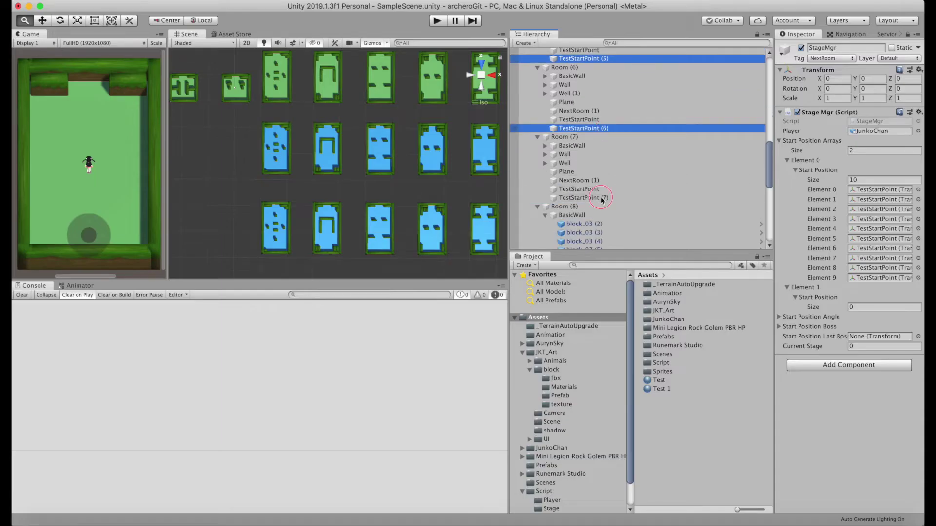
# - Add another TestStartPoint to the Hierarchy selection and scroll to check the Start Position Arrays lists
pyautogui.keyDown('super'); pyautogui.click(606, 198); pyautogui.keyUp('super')
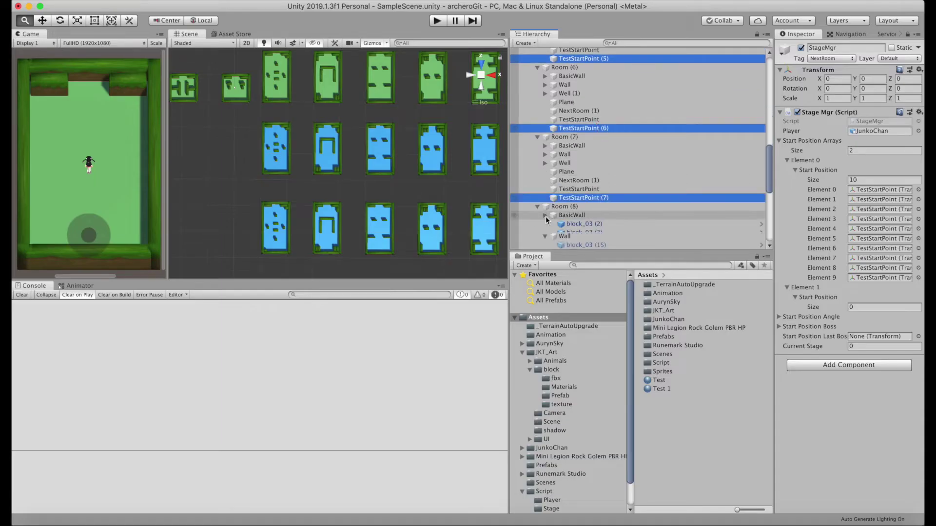
pyautogui.scroll(-5, 601, 193)
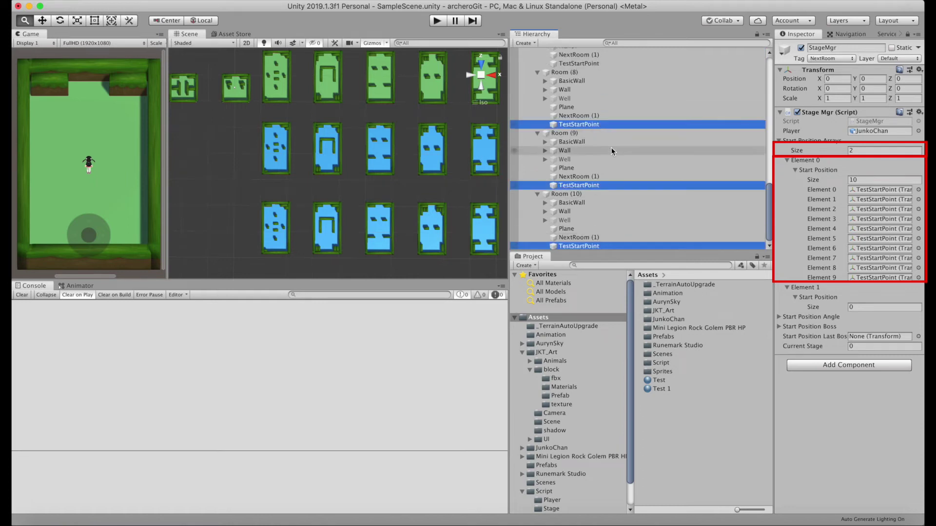
pyautogui.scroll(15, 605, 166)
pyautogui.scroll(-15, 606, 166)
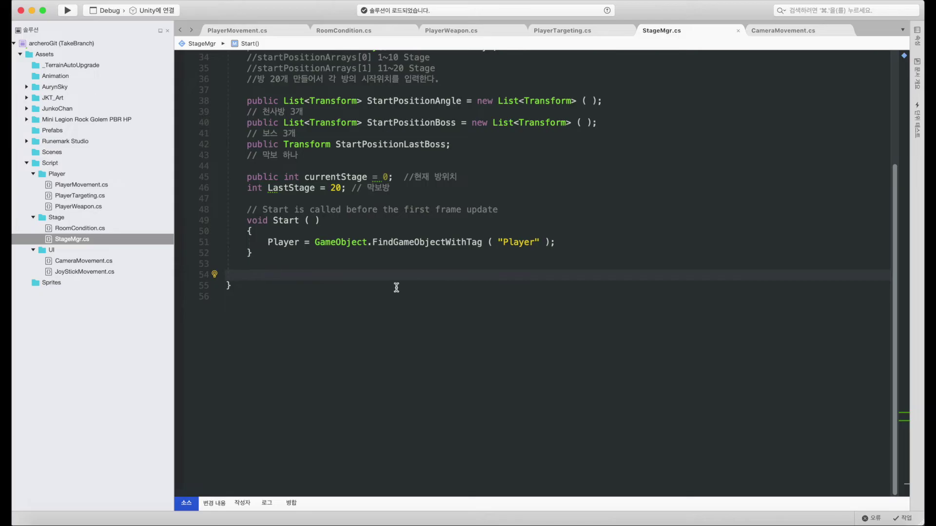
pyautogui.scroll(2, 397, 288)
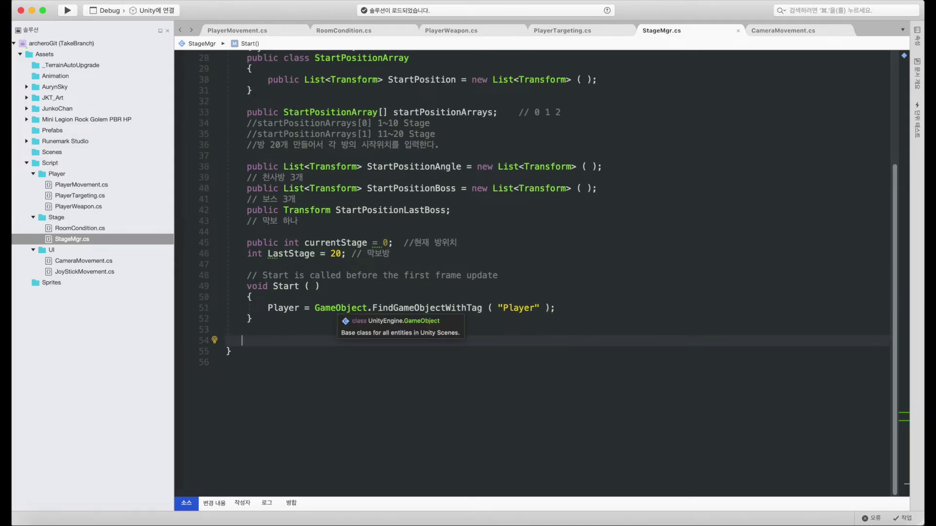
# - Add an empty public void NextStage() method below Start in StageMgr.cs
pyautogui.write('p')
pyautogui.press('BackSpace')
pyautogui.press('Return')
pyautogui.press('Return')
pyautogui.press('Up')
pyautogui.press('Up')
pyautogui.press('Up')
pyautogui.press('Up')
pyautogui.press('Down')
pyautogui.press('Down')
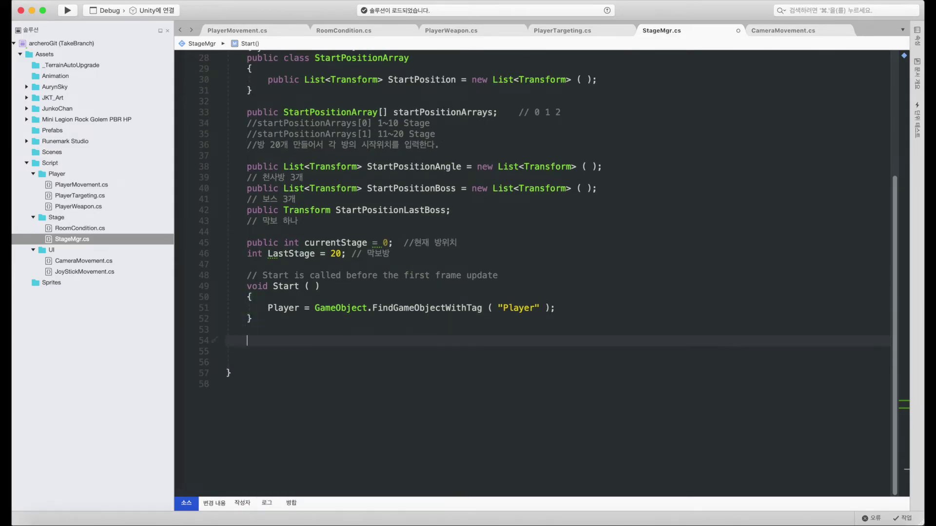
pyautogui.write('public void NextS')
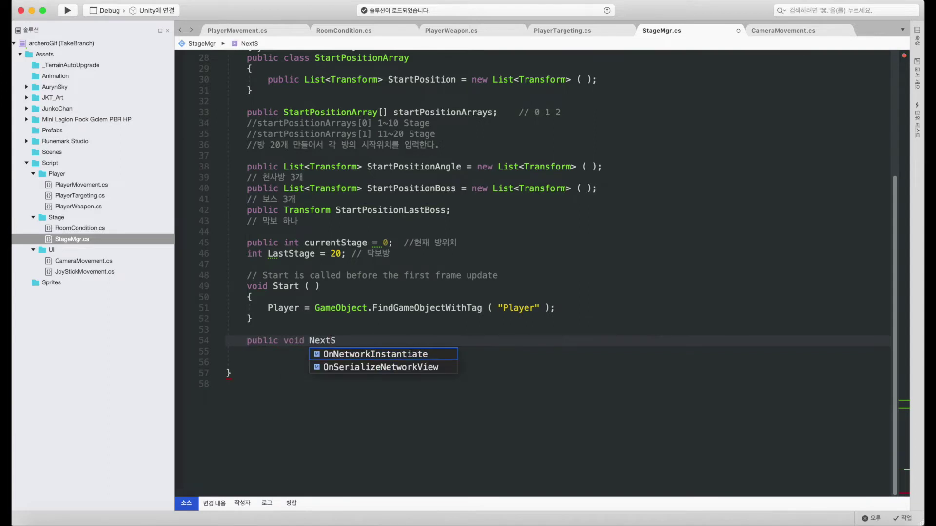
pyautogui.write('tage ( )')
pyautogui.press('Return')
pyautogui.write('{')
pyautogui.press('Return')
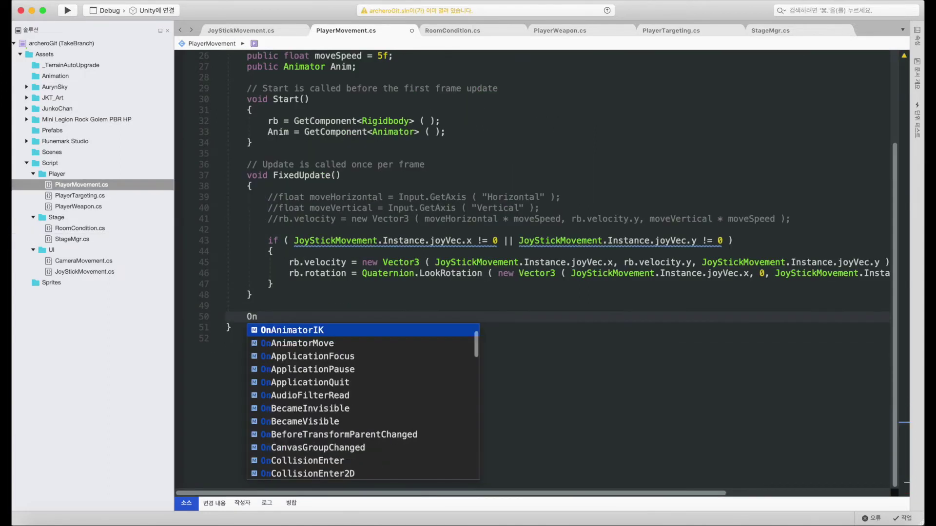
# - In PlayerMovement.cs, add OnTriggerEnter with an if testing other.transform.CompareTag for NextRoom
pyautogui.write('T')
pyautogui.press('Down')
pyautogui.press('Down')
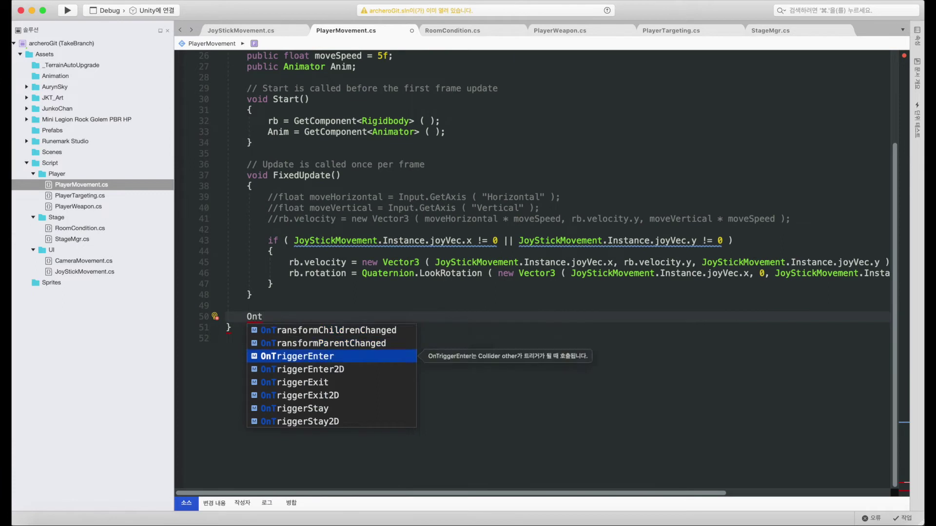
pyautogui.press('Return')
pyautogui.write('if(other.transform.CompareTag')
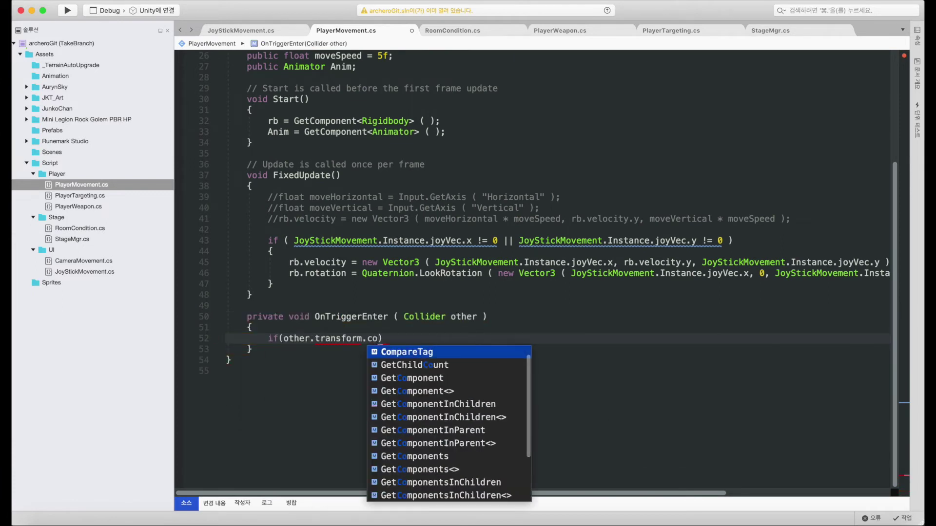
pyautogui.write('("NextRoom')
pyautogui.press('End')
pyautogui.press('Return')
# - Inside the if block, log "Get Next Room" and call StageMgr's NextStage()
pyautogui.write('{')
pyautogui.press('Return')
pyautogui.write('Debug.Log ( " Get Next Room " );')
pyautogui.press('Return')
pyautogui.write('Stage.')
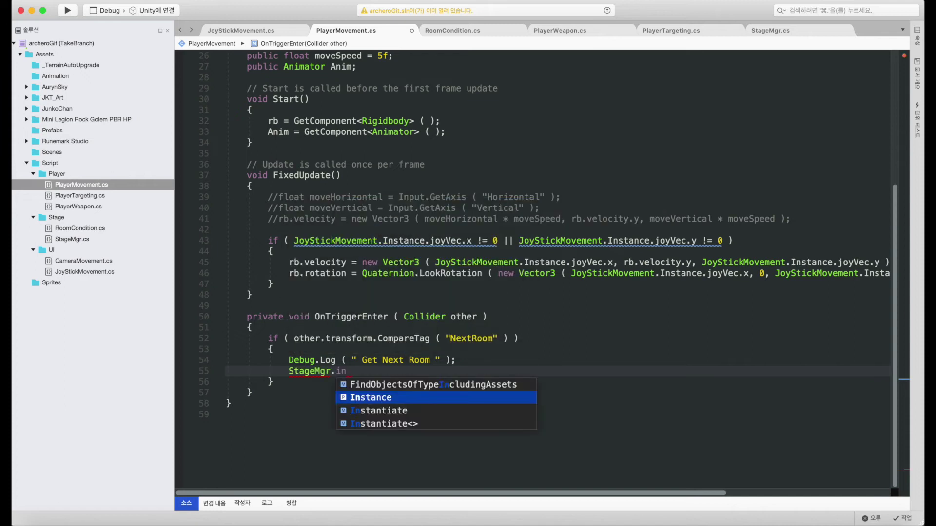
pyautogui.write('.Ne')
pyautogui.press('Return')
pyautogui.write('();')
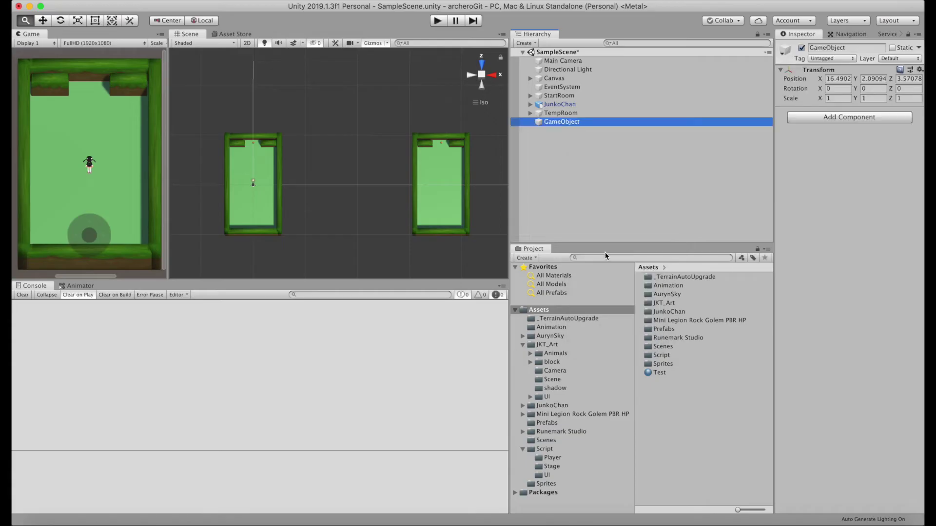
pyautogui.write('StageMgr')
# - Name the object StageMgr, place it under Directional Light, and create a StageMgr C# script in Script/Stage
pyautogui.press('Return')
pyautogui.moveTo(556, 121); pyautogui.dragTo(556, 75)
pyautogui.doubleClick(662, 355)
pyautogui.doubleClick(661, 286)
pyautogui.rightClick(671, 270)
pyautogui.moveTo(687, 276)
pyautogui.click(828, 140)
pyautogui.write('Mgr')
pyautogui.press('Return')
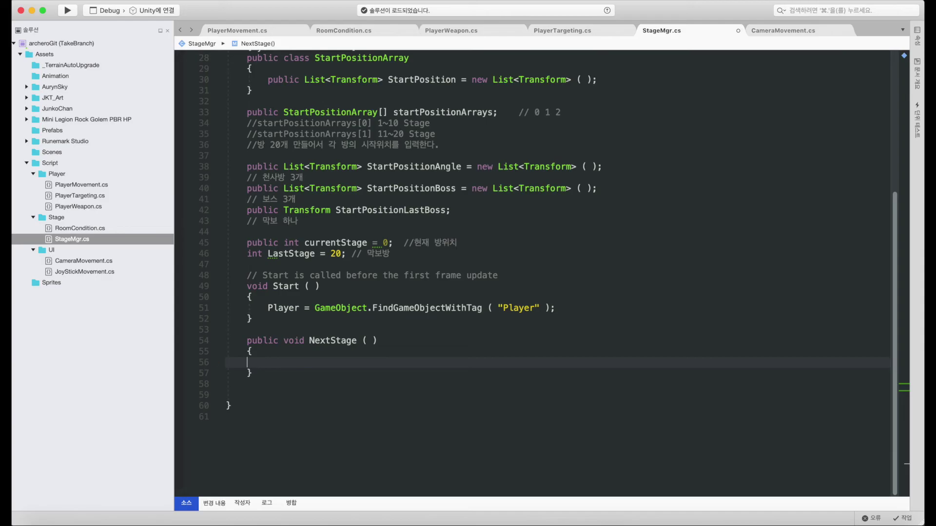
# - In NextStage, increment currentStage and return early when it exceeds LastStage
pyautogui.write('cu')
pyautogui.press('Return')
pyautogui.press('Return')
pyautogui.write('if(currentStage > Last')
pyautogui.press('Return')
pyautogui.press('Return')
pyautogui.write('{ return')
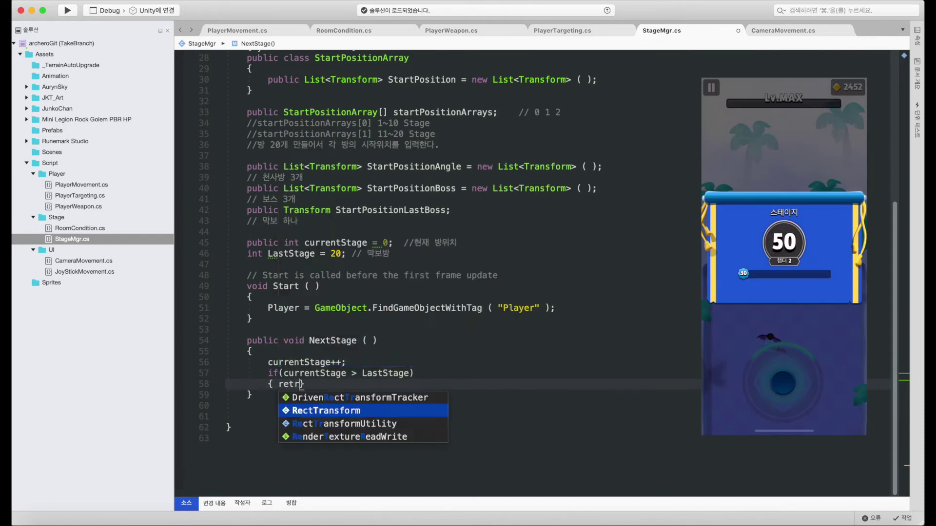
pyautogui.write(';')
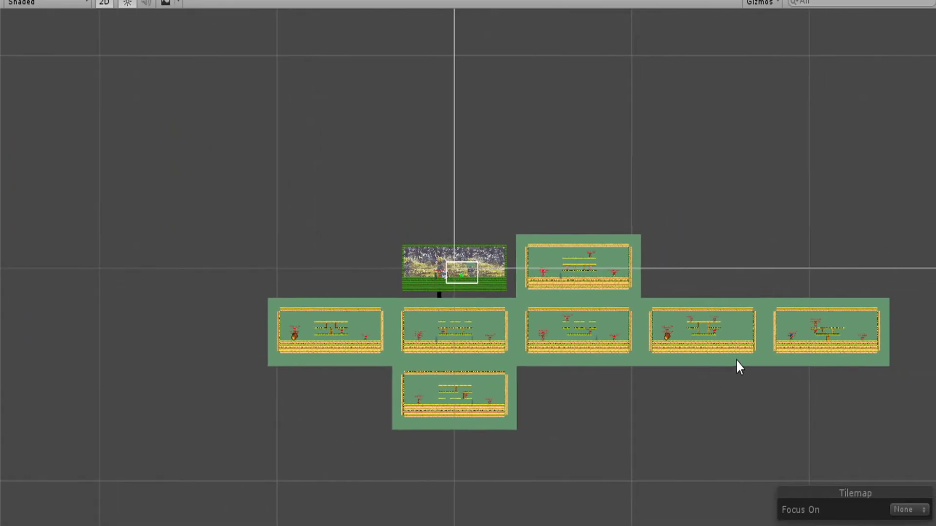
# - Start and stop Play mode several times with Cmd+P to watch new room layouts generate
pyautogui.hotkey('ctrl', 'p')
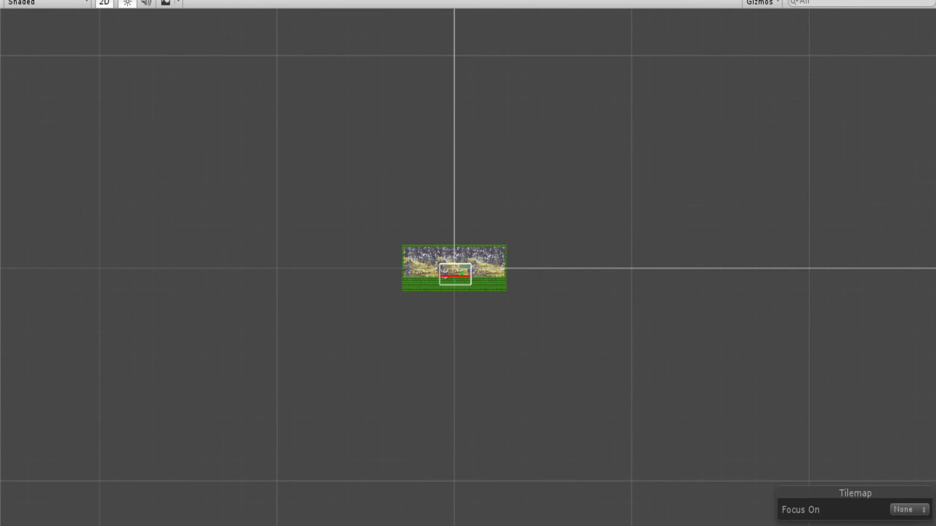
pyautogui.hotkey('ctrl', 'p')
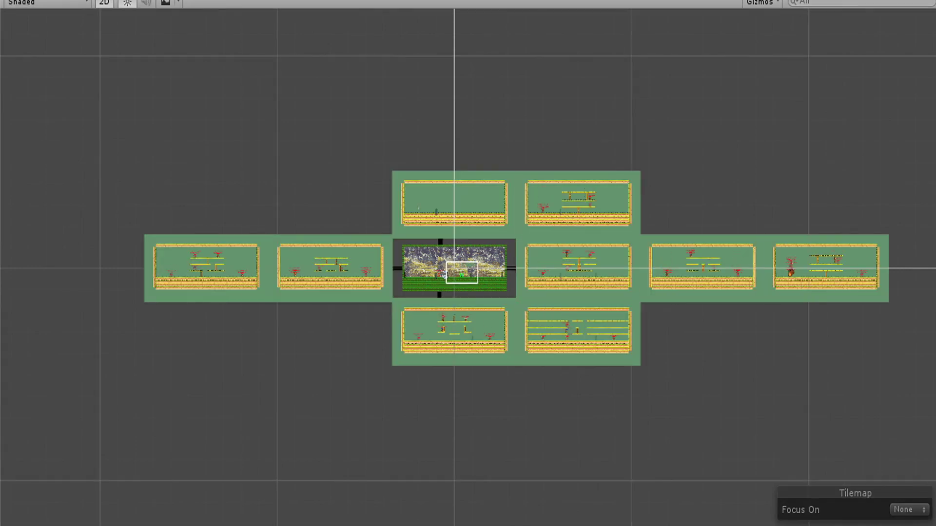
pyautogui.hotkey('ctrl', 'p')
pyautogui.hotkey('ctrl', 'p')
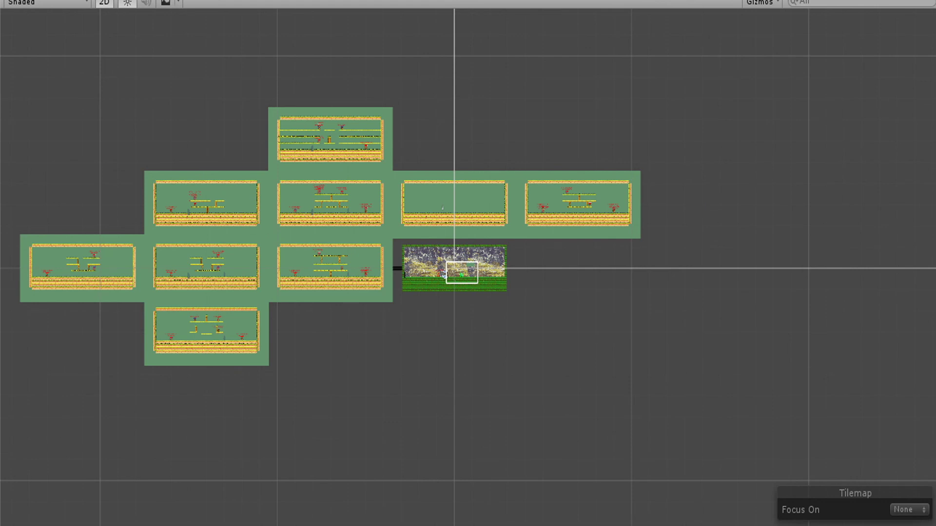
pyautogui.hotkey('ctrl', 'p')
pyautogui.hotkey('ctrl', 'p')
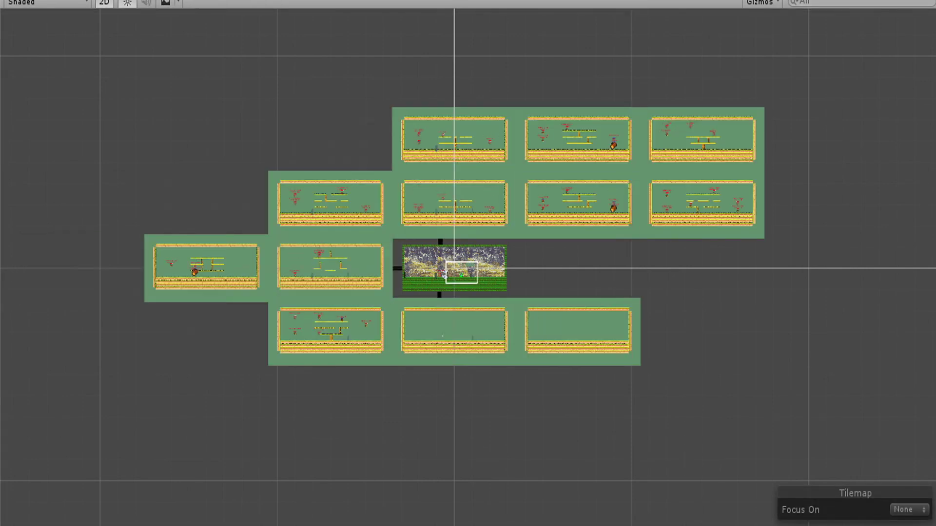